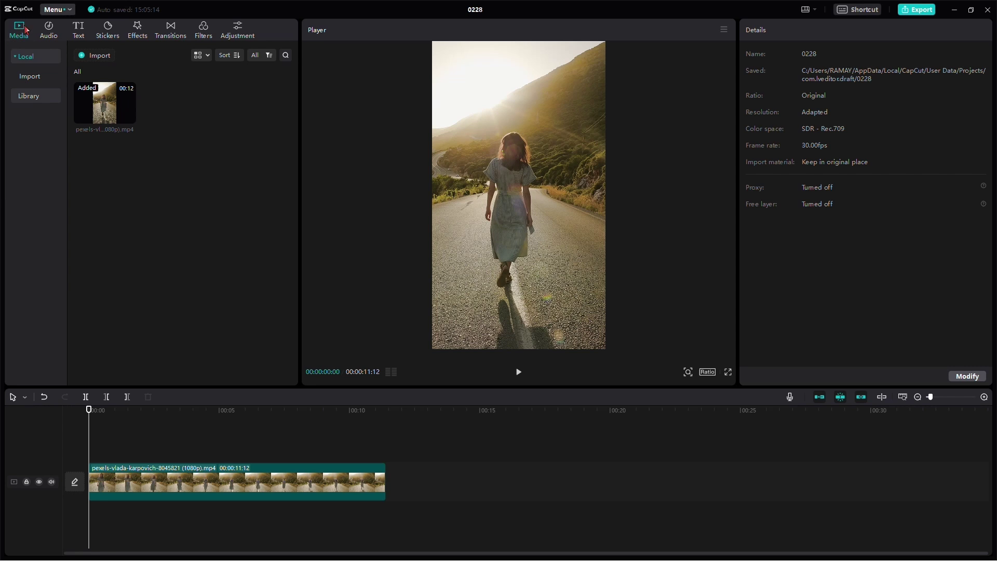
# Add a Custom adjustment layer and stretch it to the walking-woman clip's end.
pyautogui.click(233, 27)
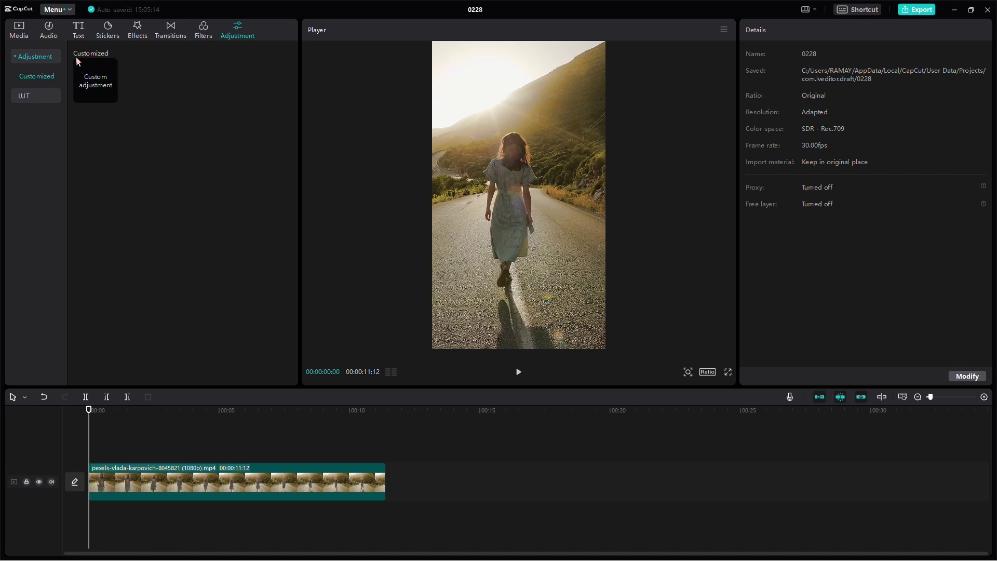
pyautogui.moveTo(95, 81)
pyautogui.click(110, 96)
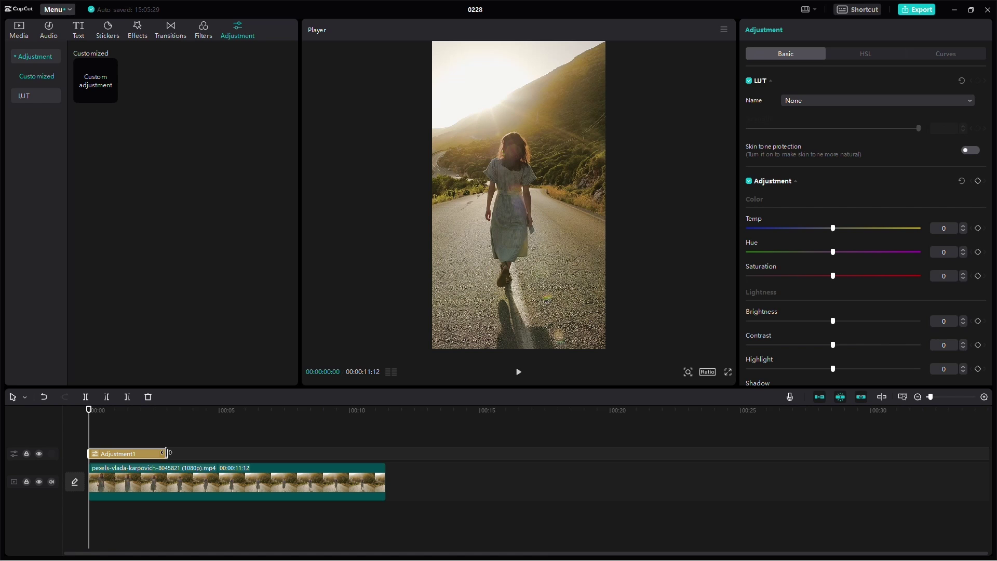
pyautogui.moveTo(167, 454); pyautogui.dragTo(375, 452)
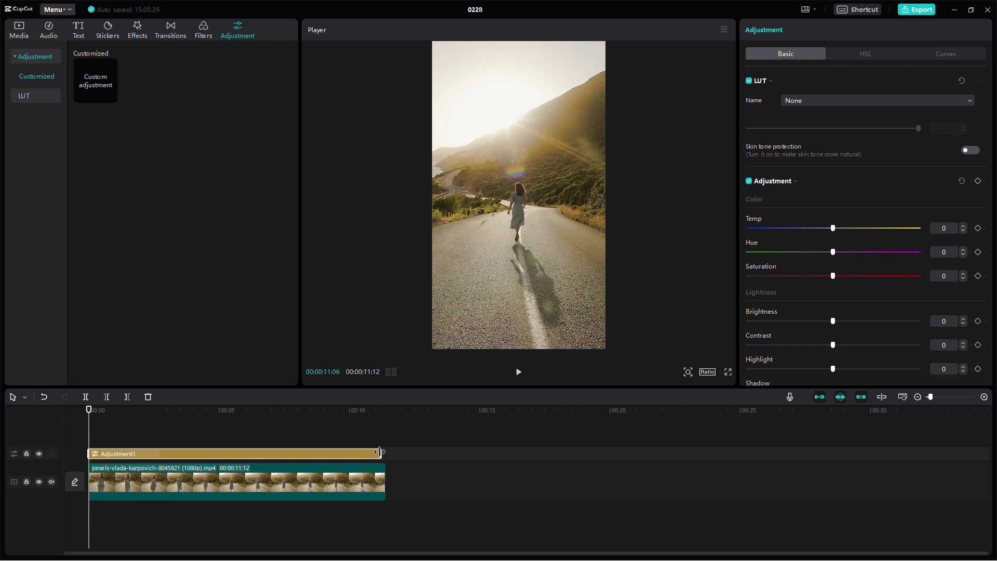
pyautogui.moveTo(375, 452); pyautogui.dragTo(386, 452)
pyautogui.moveTo(274, 456)
pyautogui.mouseDown()
pyautogui.moveTo(294, 455)
pyautogui.moveTo(278, 455)
pyautogui.mouseUp()
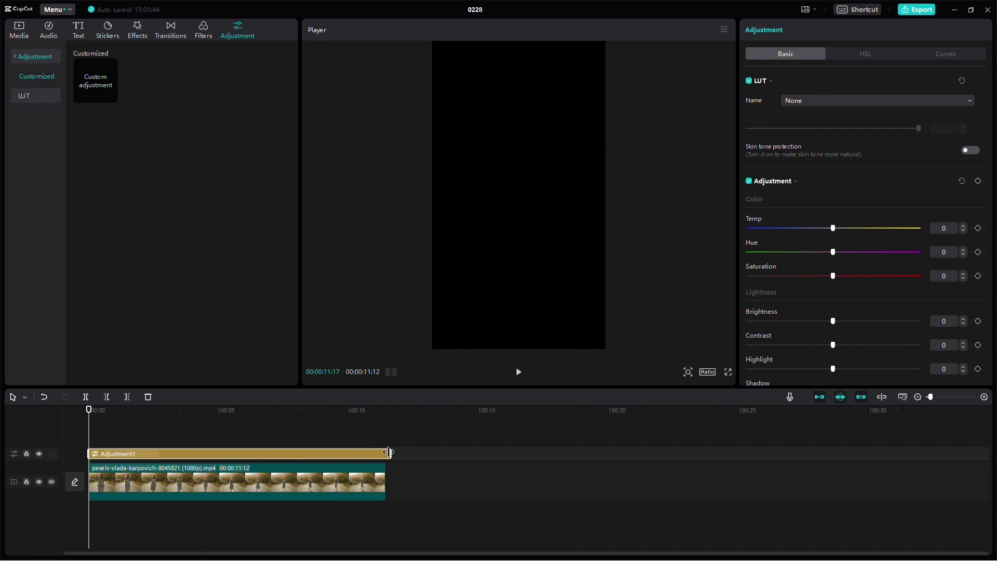
# Select the adjustment layer near five seconds and raise its temperature to 34.
pyautogui.click(232, 417)
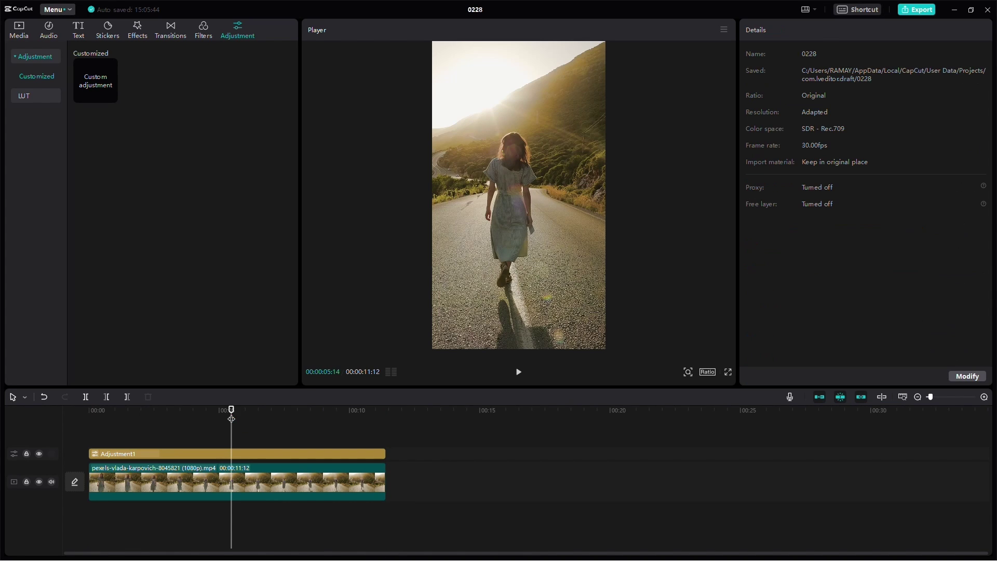
pyautogui.click(246, 453)
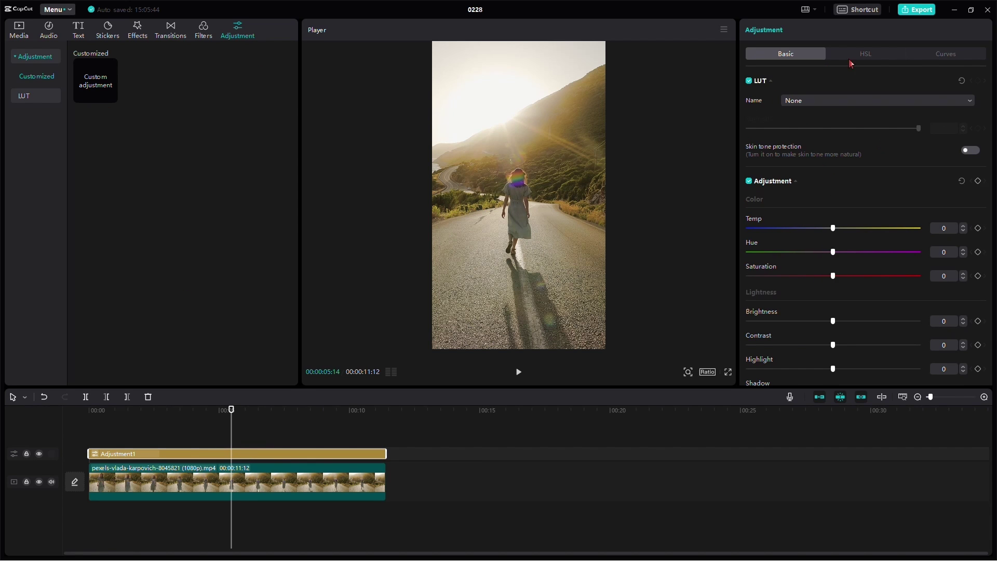
pyautogui.moveTo(832, 228); pyautogui.dragTo(892, 228)
pyautogui.scroll(-2, 857, 226)
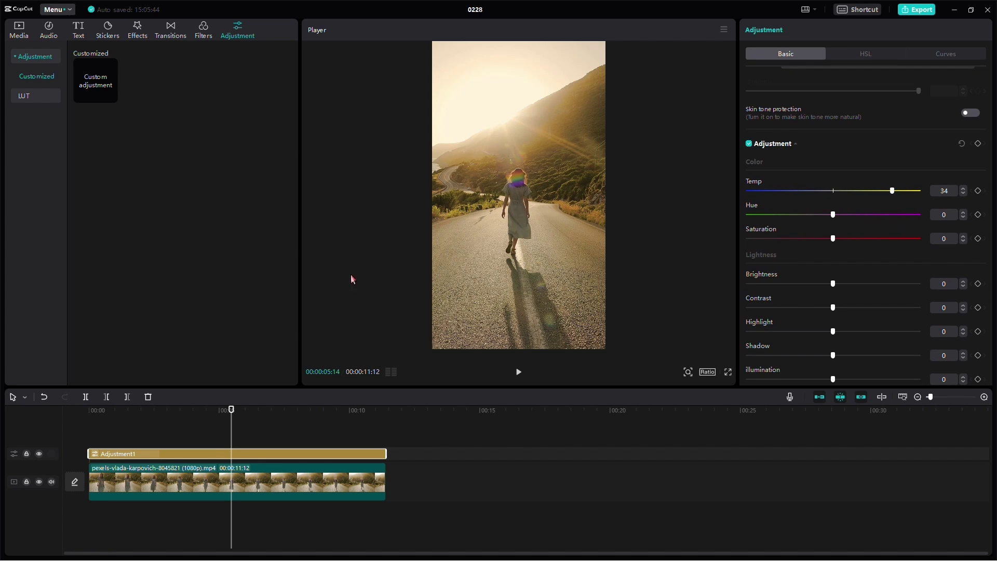
# Hide and re-show the adjustment layer to compare the warm tint with the original.
pyautogui.click(39, 454)
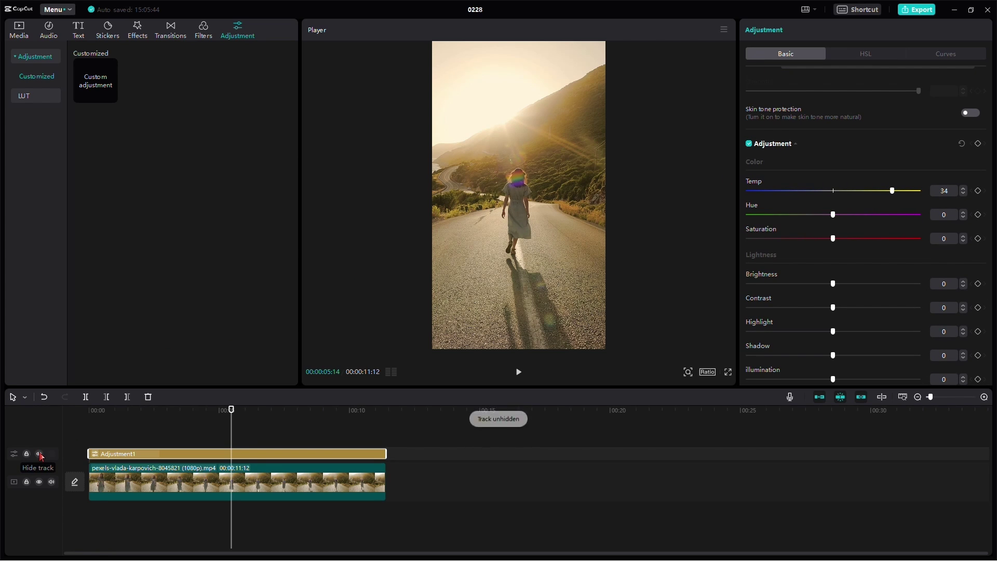
pyautogui.click(39, 455)
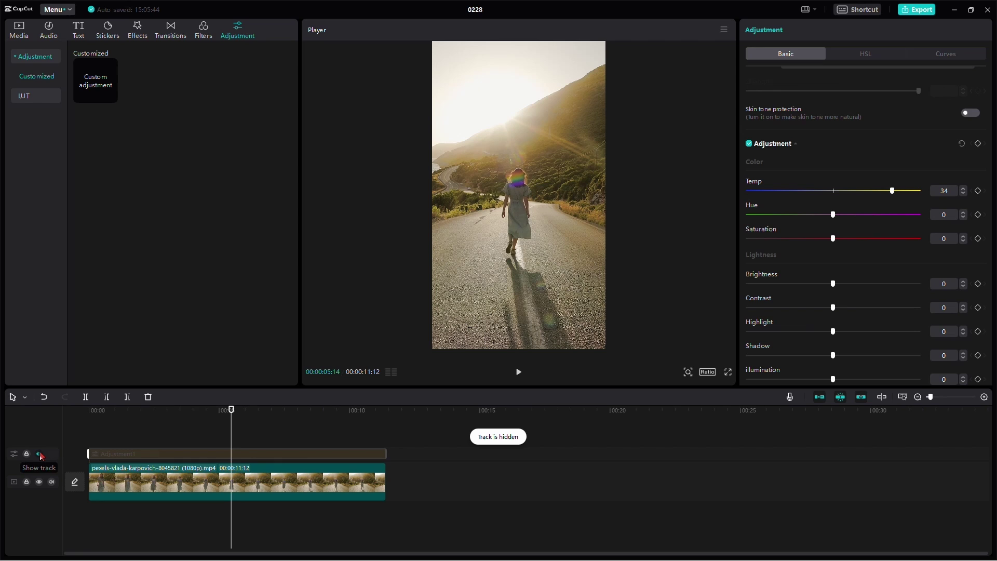
pyautogui.click(38, 454)
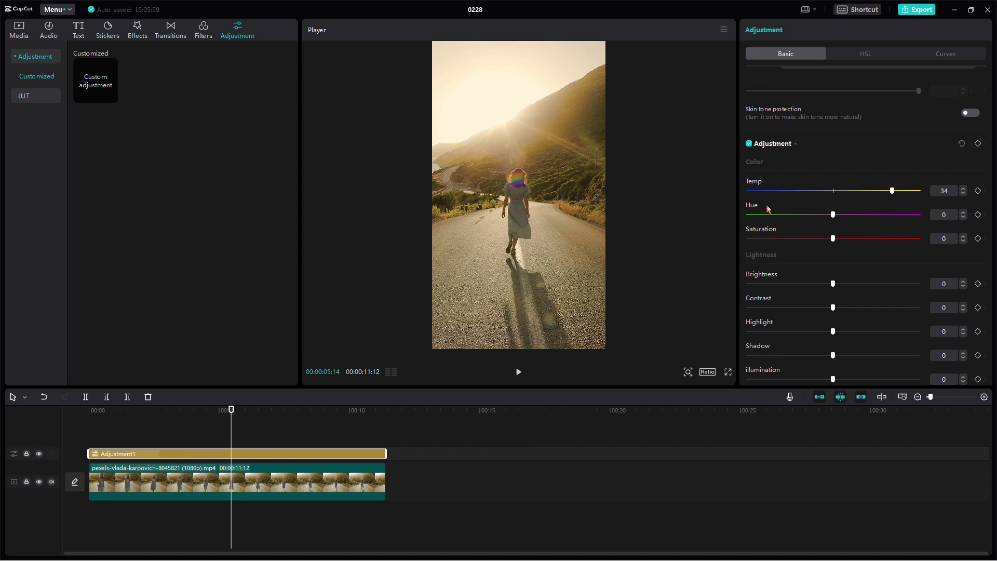
pyautogui.scroll(-1, 830, 215)
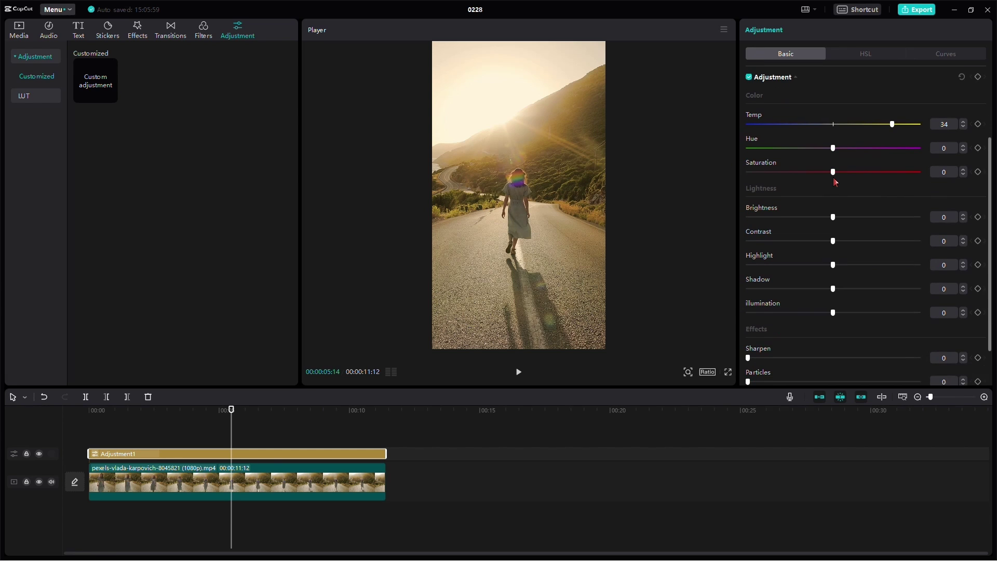
pyautogui.scroll(-1, 834, 180)
pyautogui.scroll(-1, 834, 179)
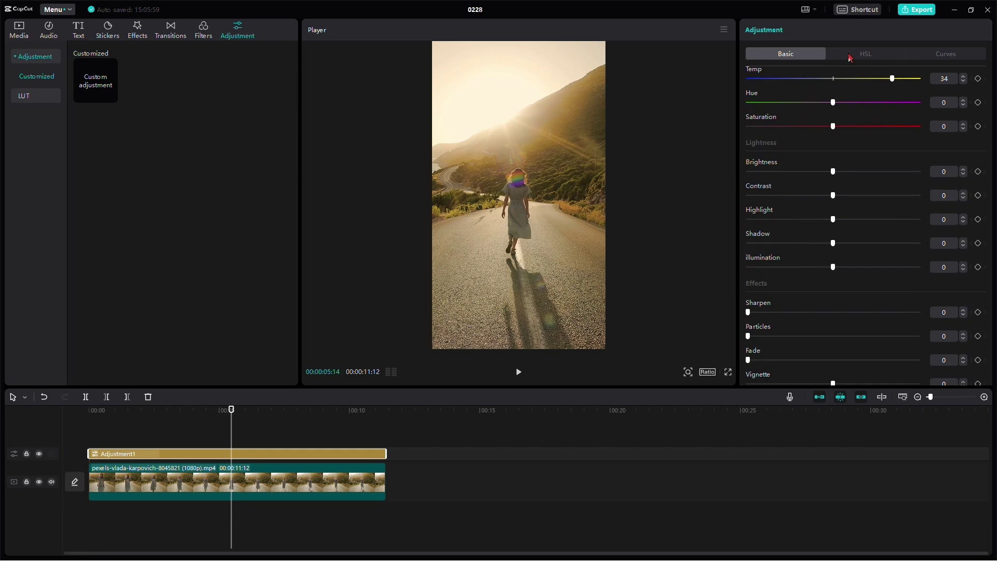
pyautogui.click(867, 54)
pyautogui.click(957, 53)
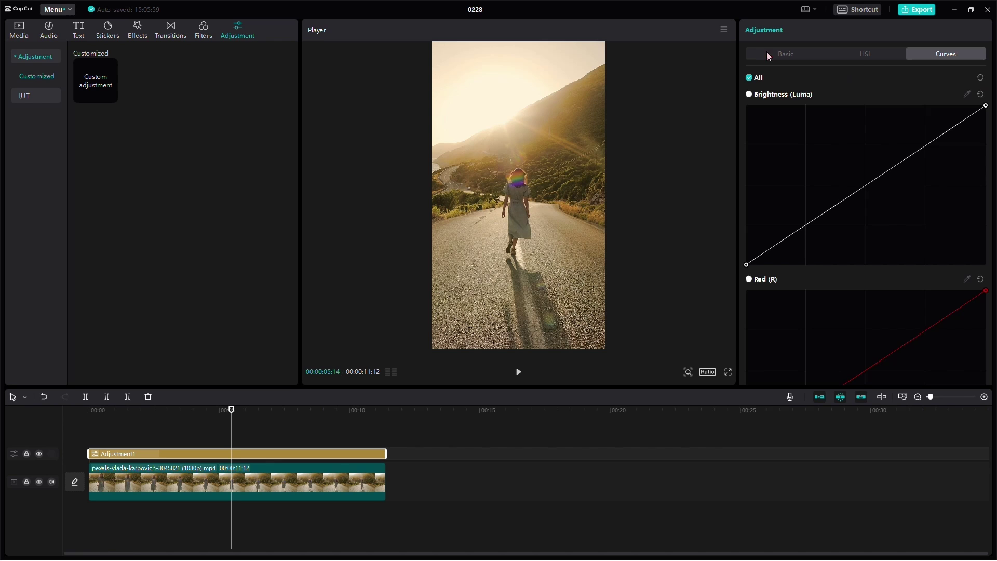
pyautogui.click(785, 55)
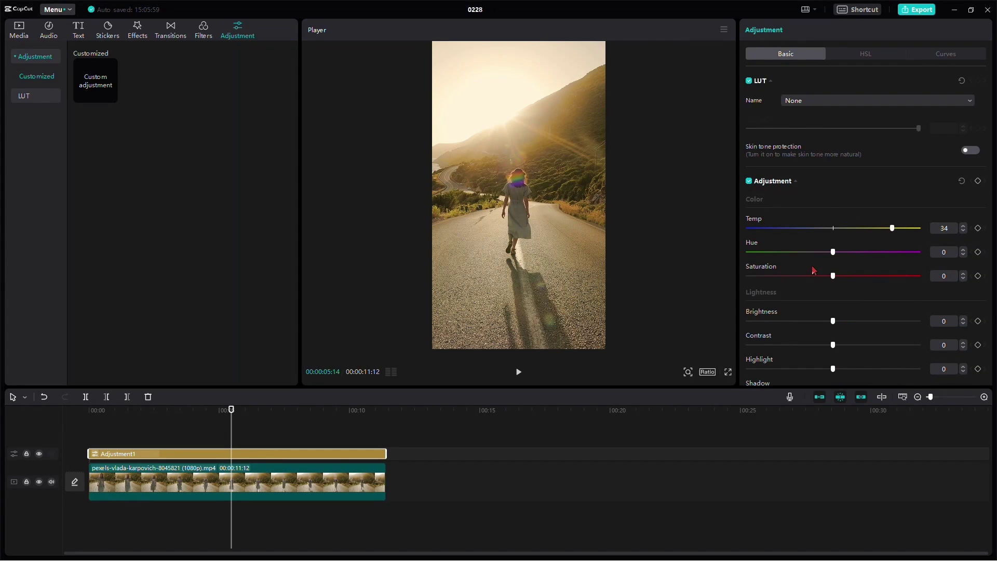
pyautogui.scroll(-1, 813, 270)
pyautogui.moveTo(833, 284)
pyautogui.mouseDown()
pyautogui.moveTo(869, 284)
pyautogui.moveTo(851, 283)
pyautogui.moveTo(852, 309)
pyautogui.moveTo(868, 314)
pyautogui.mouseUp()
# Set shadow to -30 and illumination to 9, then preview the graded clip from the start.
pyautogui.moveTo(832, 356); pyautogui.dragTo(767, 356)
pyautogui.scroll(-3, 807, 338)
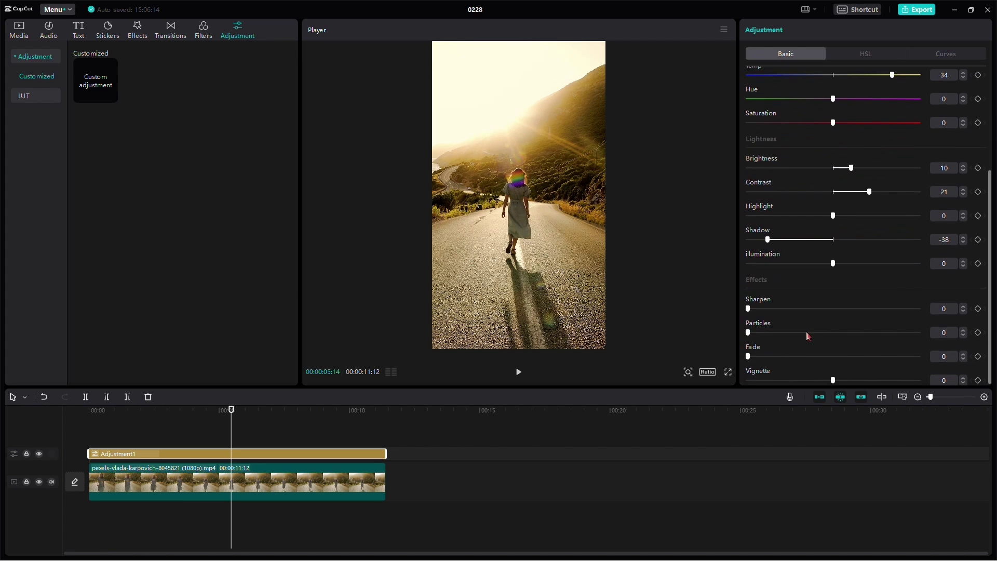
pyautogui.moveTo(768, 239); pyautogui.dragTo(782, 241)
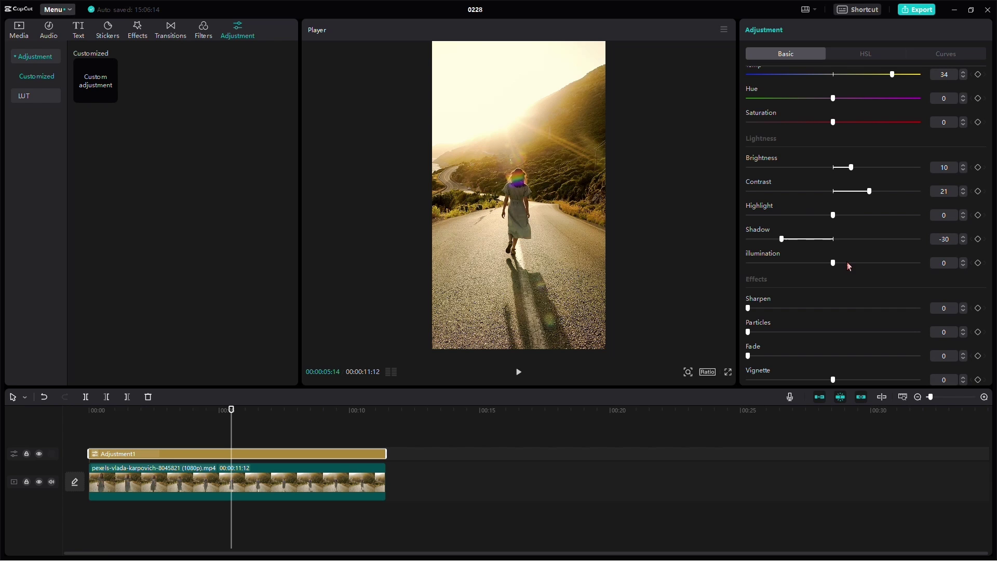
pyautogui.moveTo(832, 263); pyautogui.dragTo(857, 263)
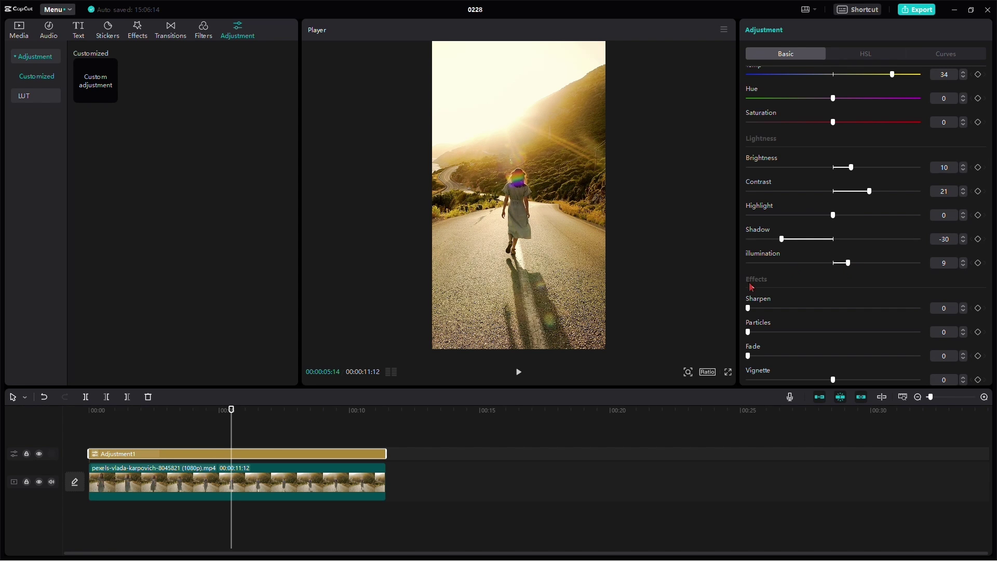
pyautogui.click(81, 440)
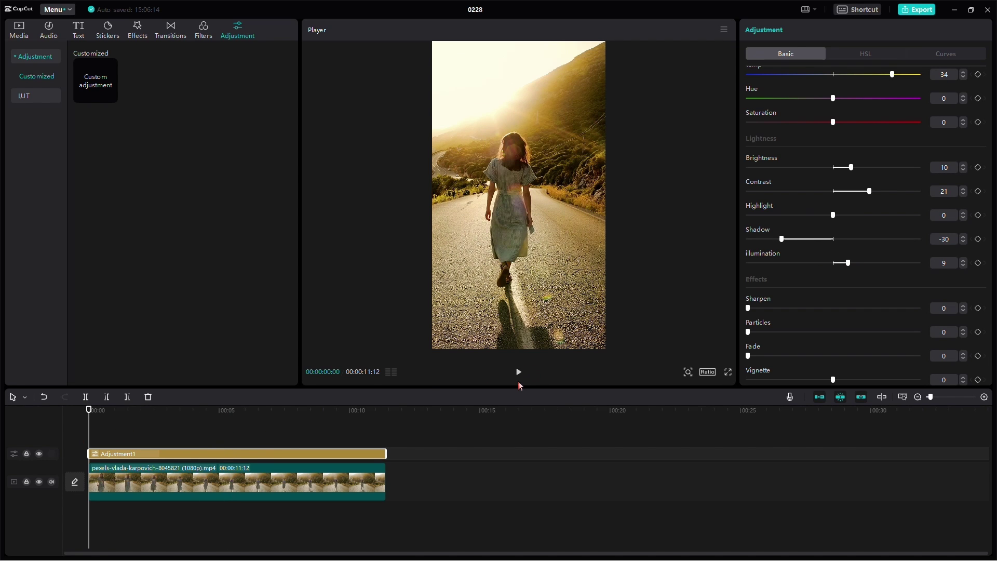
pyautogui.click(519, 375)
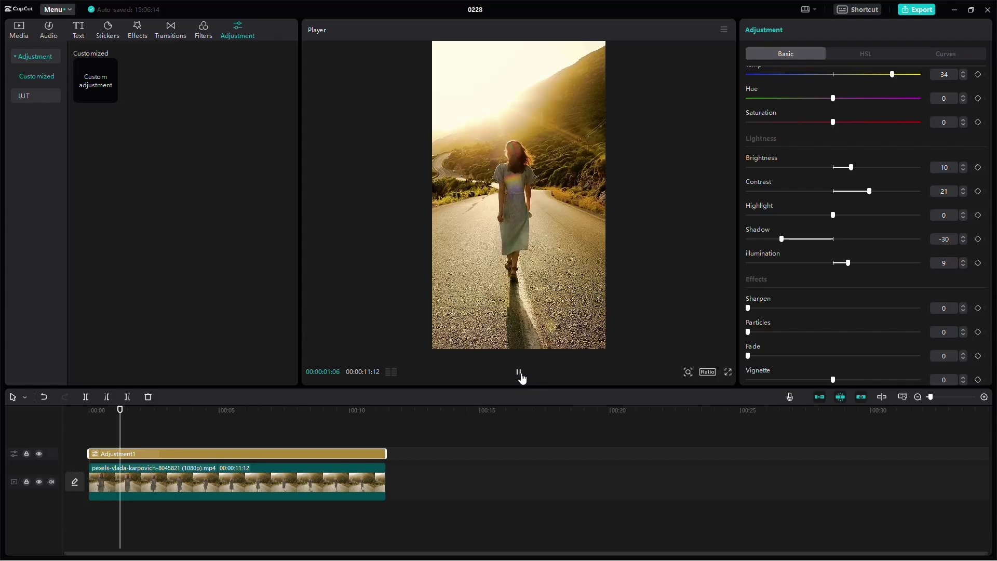
pyautogui.click(519, 377)
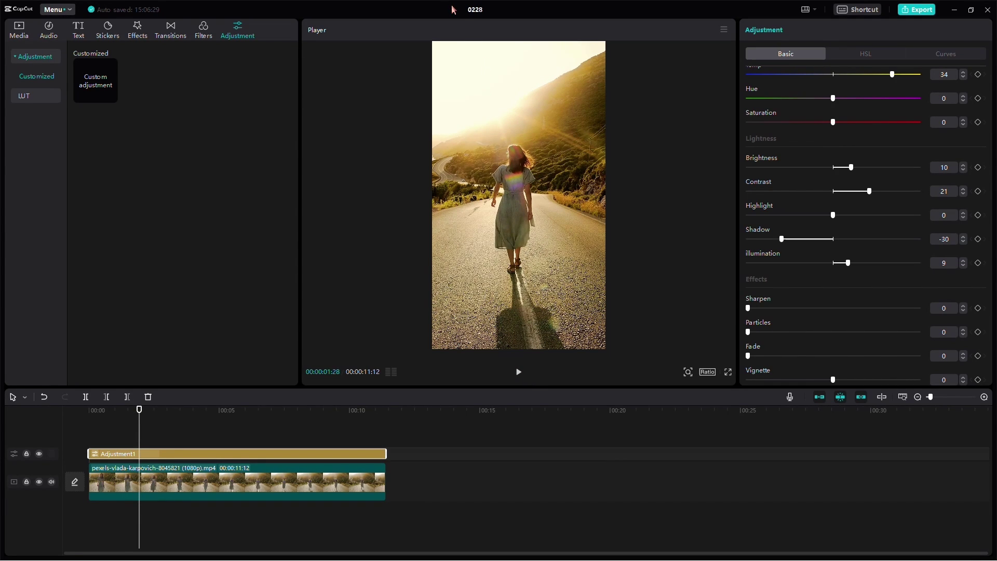